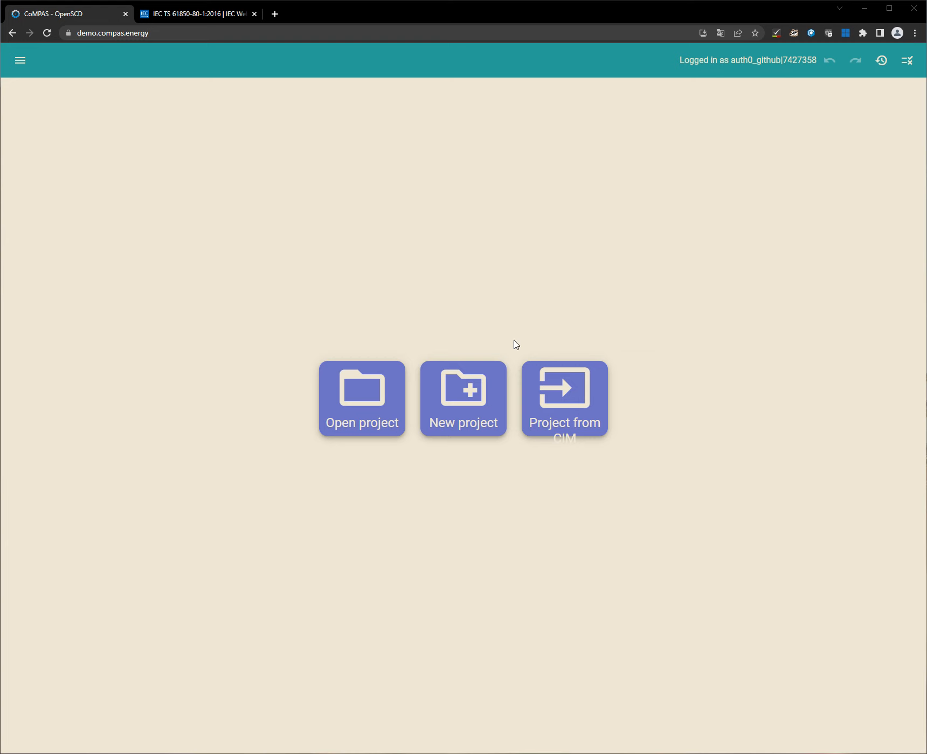
Step: Open the project CoMPAS-104-demo-1.0.1.scd from CoMPAS and bring up its 104 editor
left_click(370, 395)
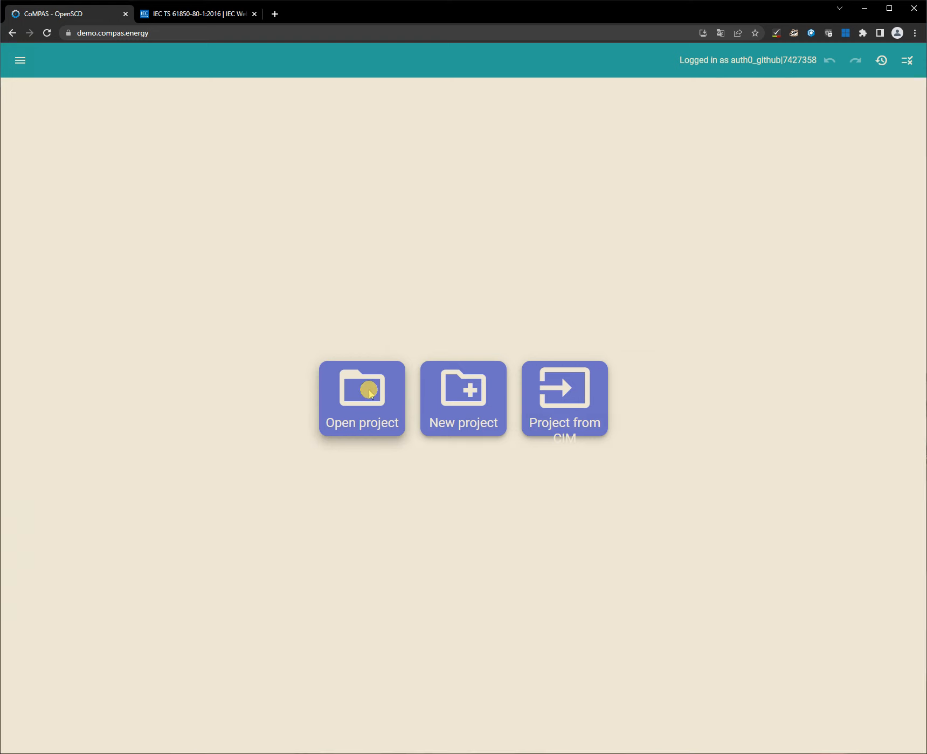
left_click(468, 467)
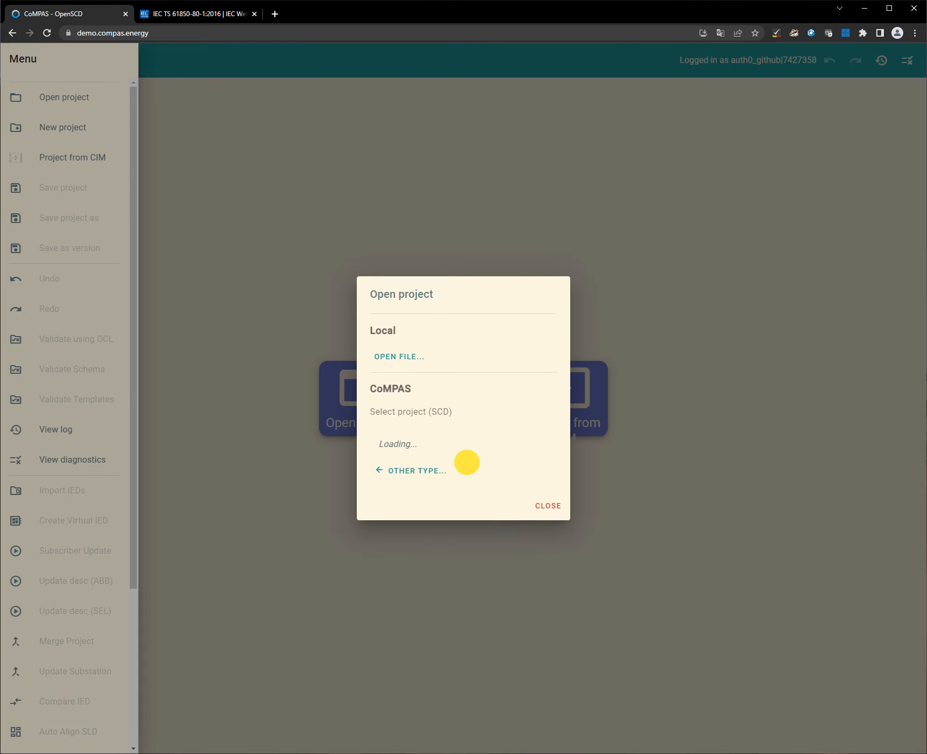
left_click(437, 453)
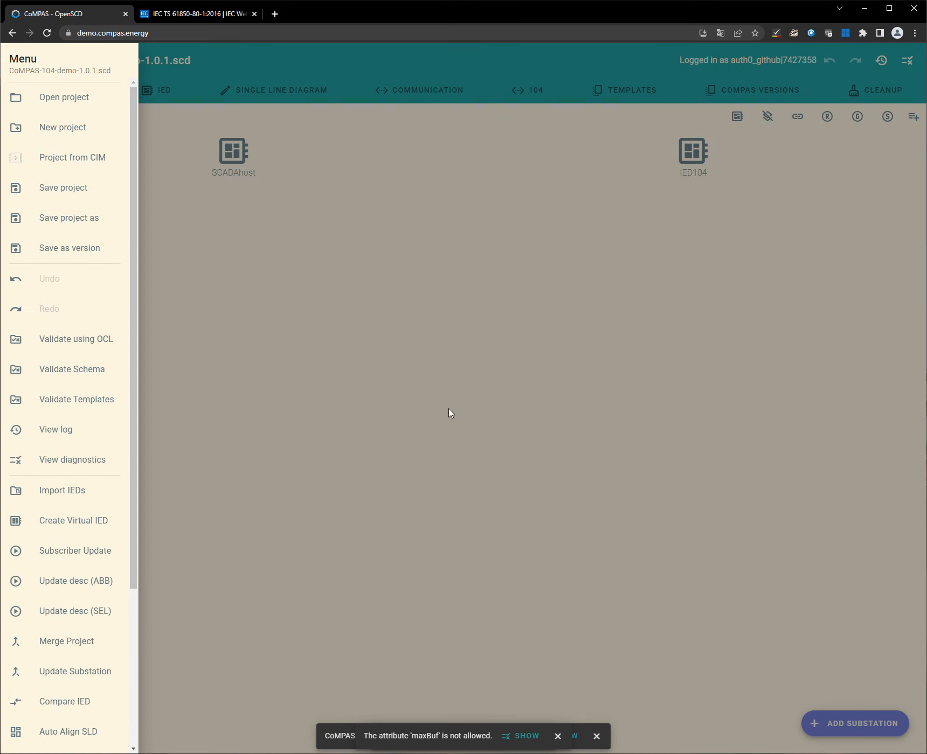
left_click(466, 399)
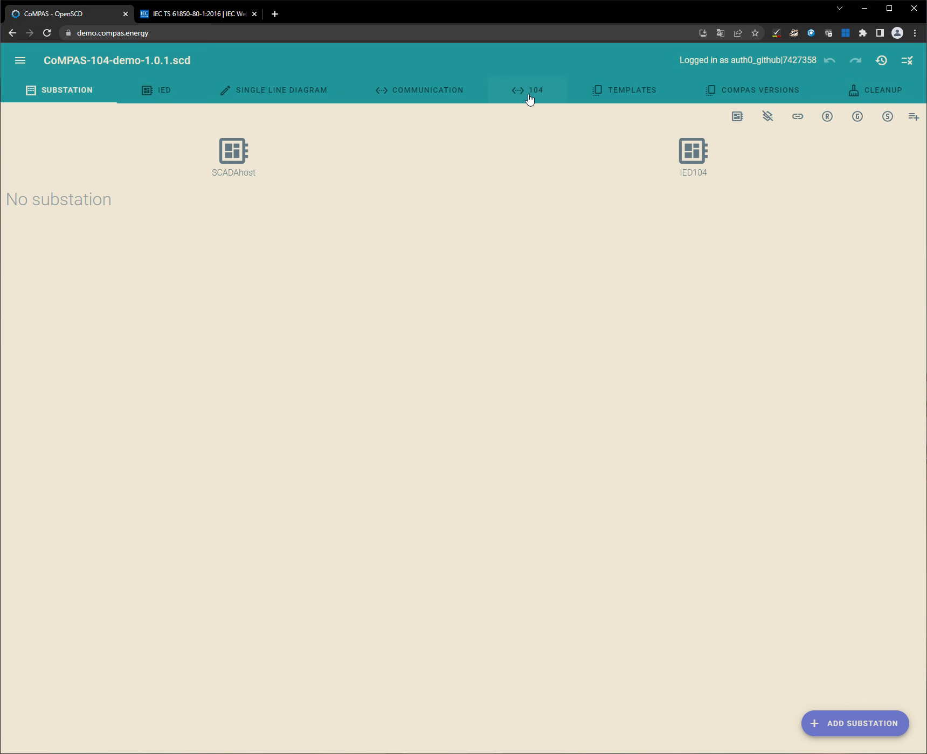
left_click(530, 99)
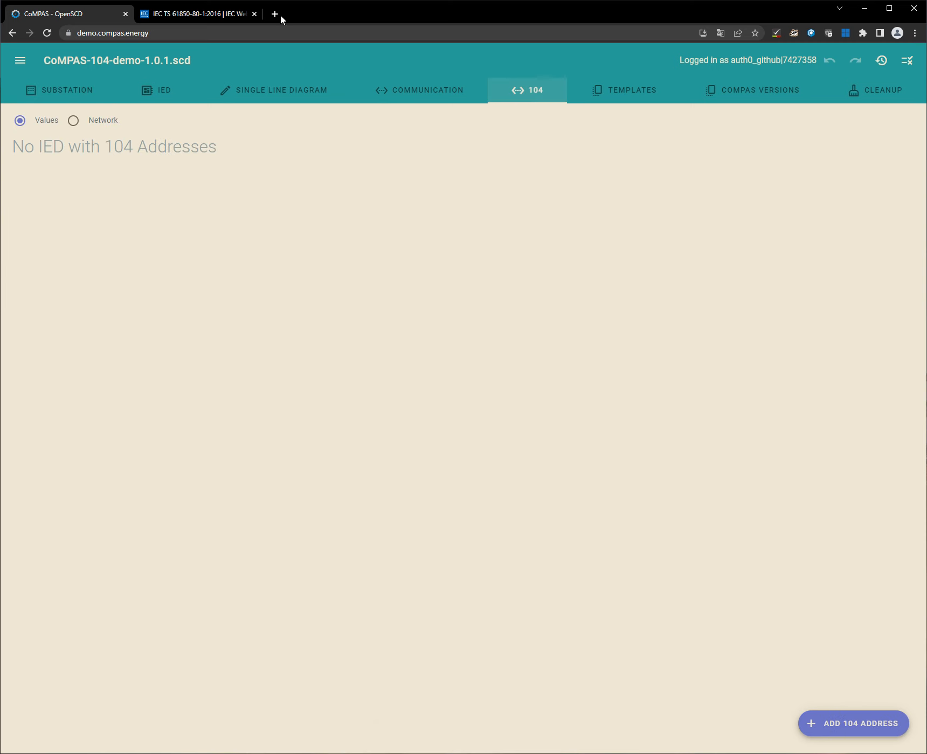
Step: Inspect the forms for adding a subnetwork and a ConnectedAP in the 104 network view without adding either
mouse_move(197, 19)
left_click(74, 122)
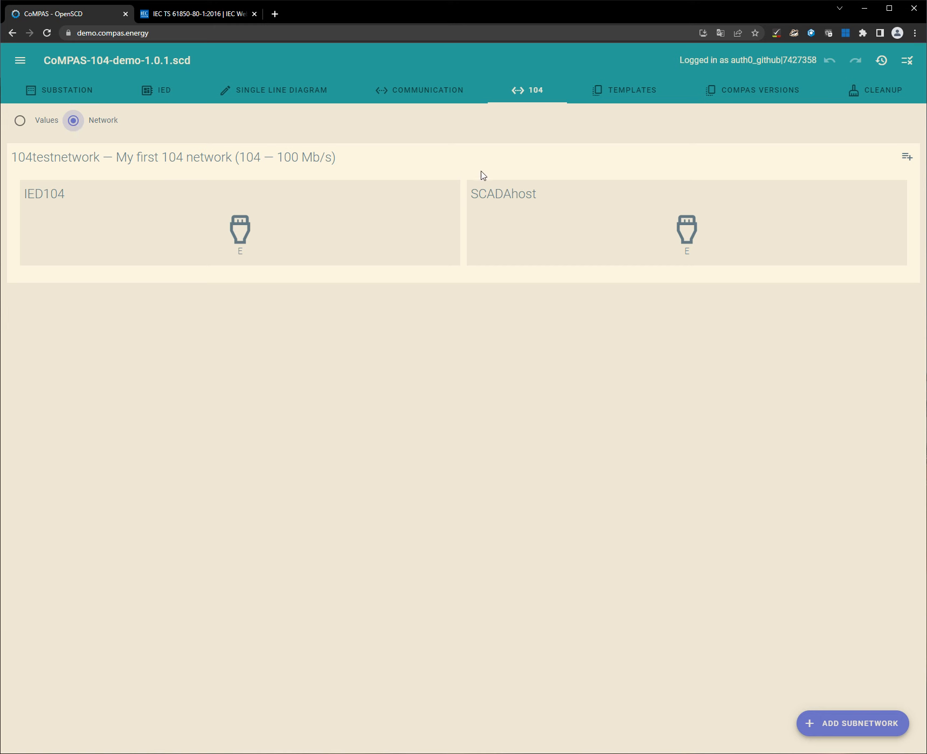
left_click(871, 727)
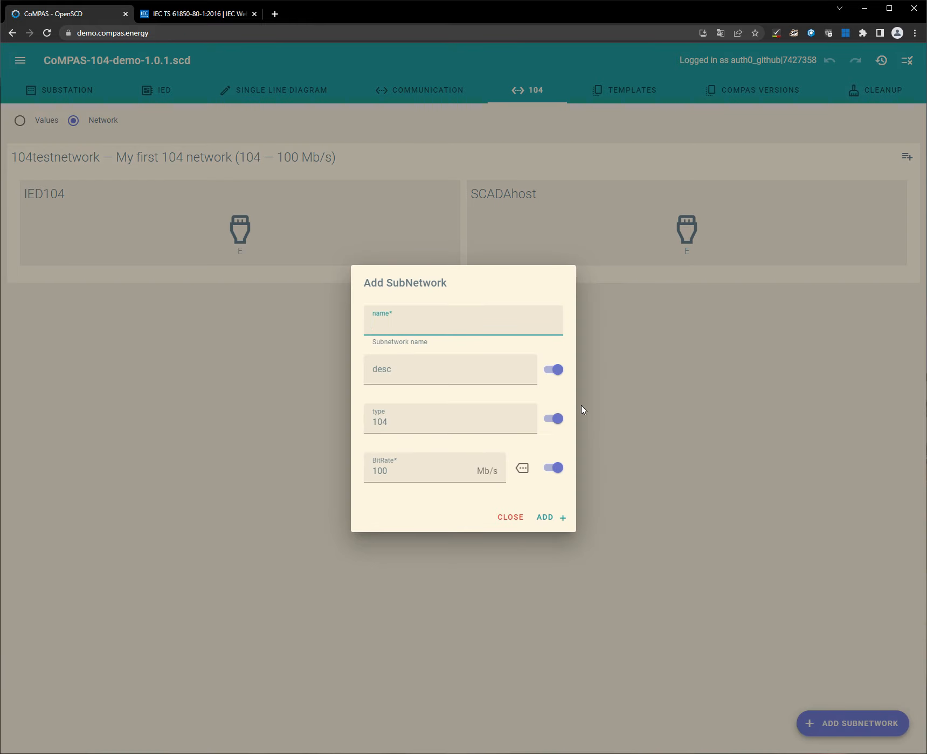
left_click(518, 518)
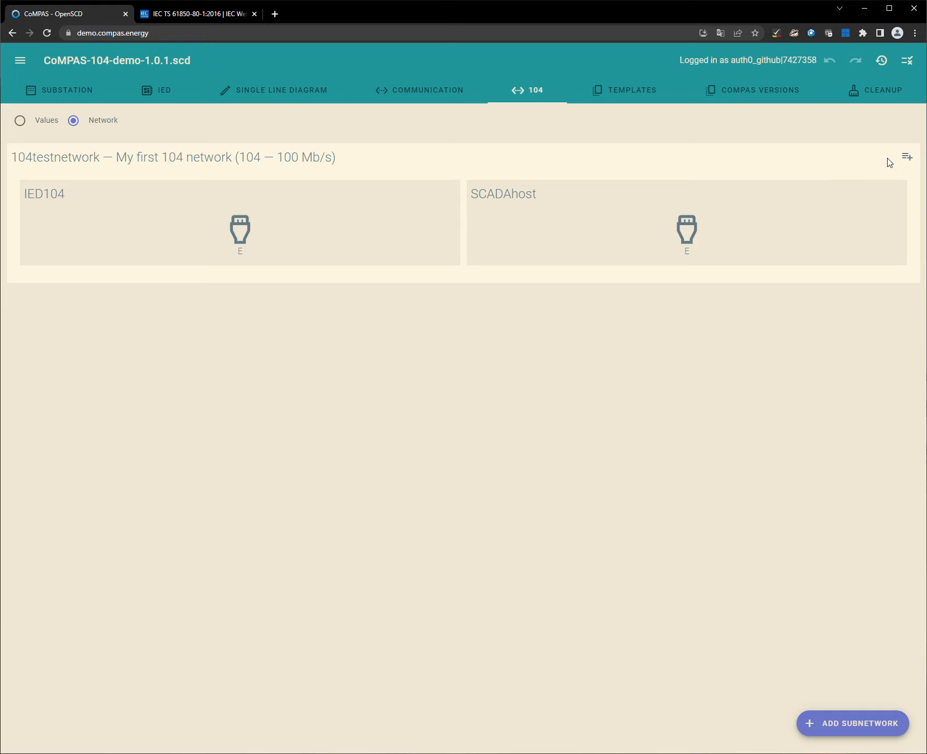
left_click(907, 158)
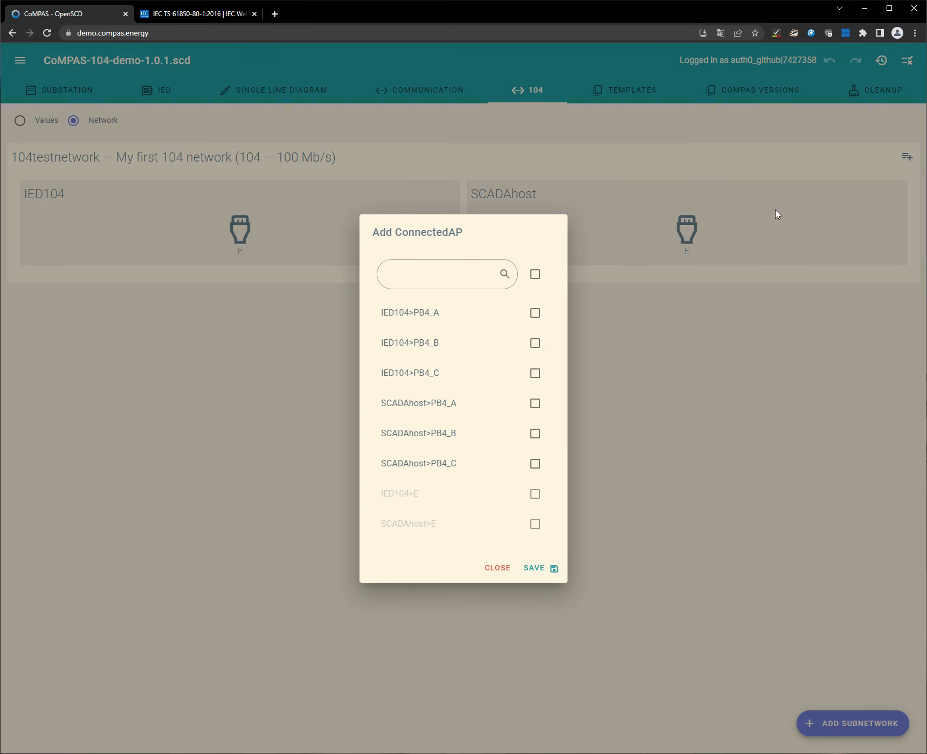
left_click(497, 570)
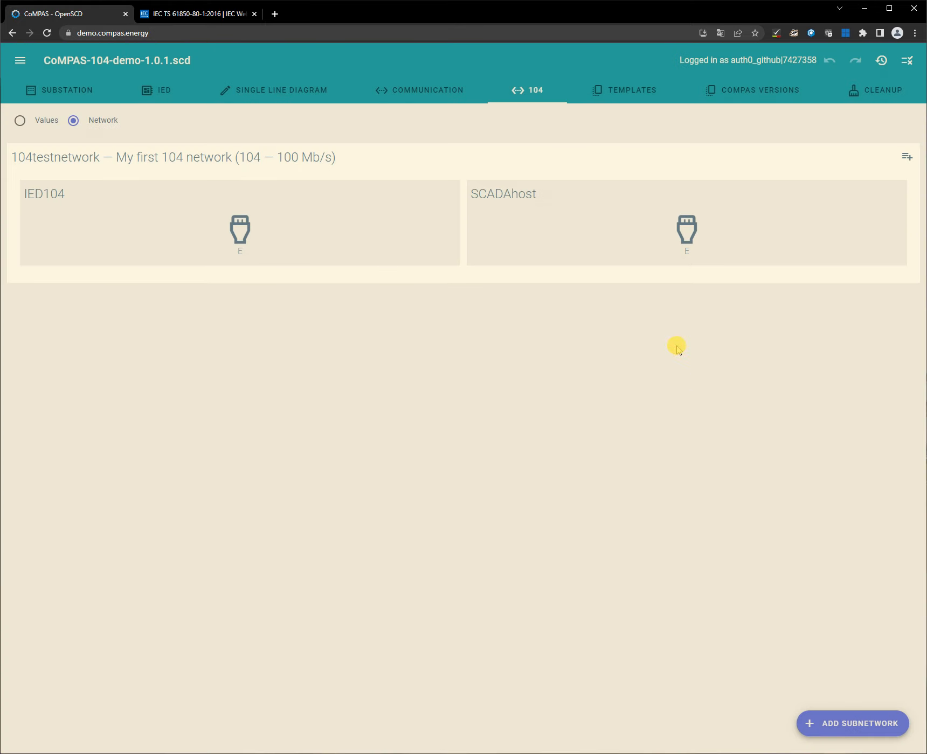
Step: Review the ConnectedAP settings of access point E for SCADAhost and for IED104 without changing them
left_click(688, 239)
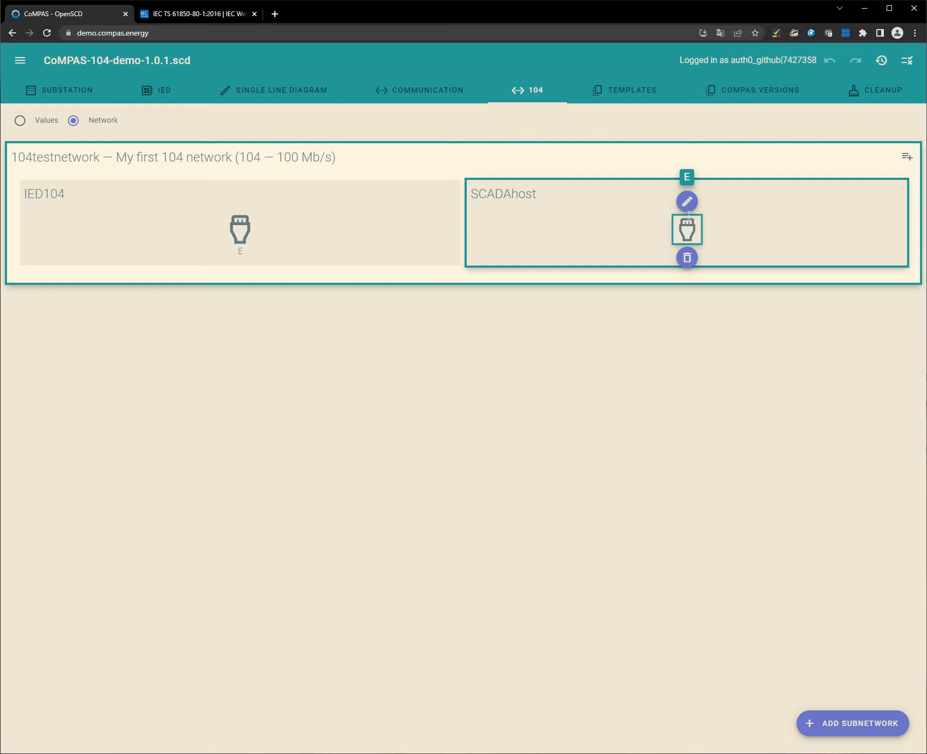
left_click(687, 202)
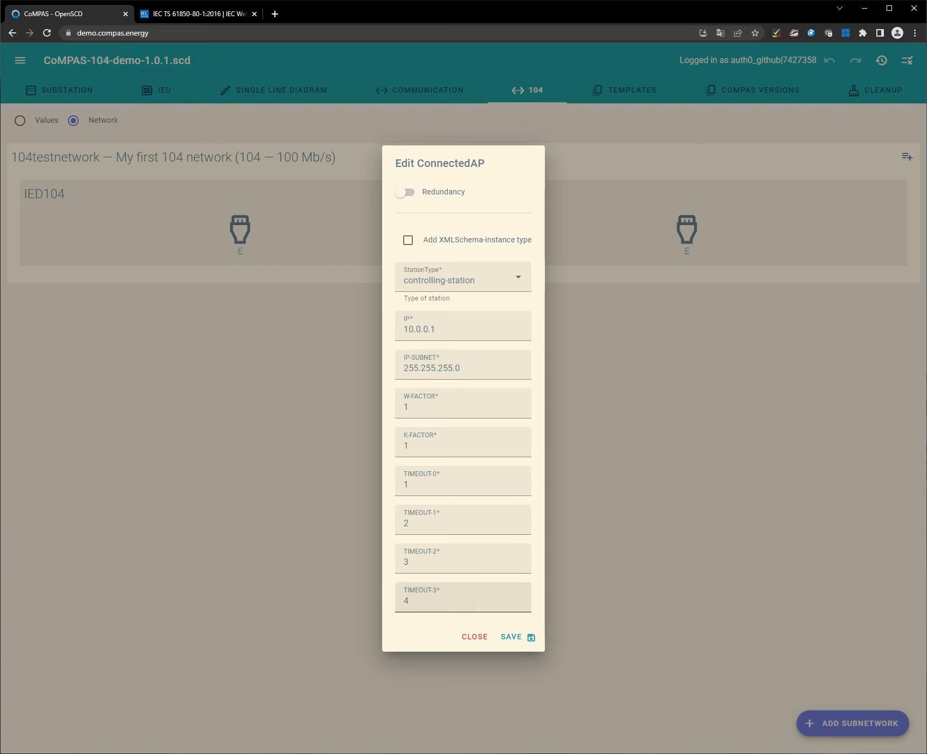
left_click(480, 640)
left_click(239, 231)
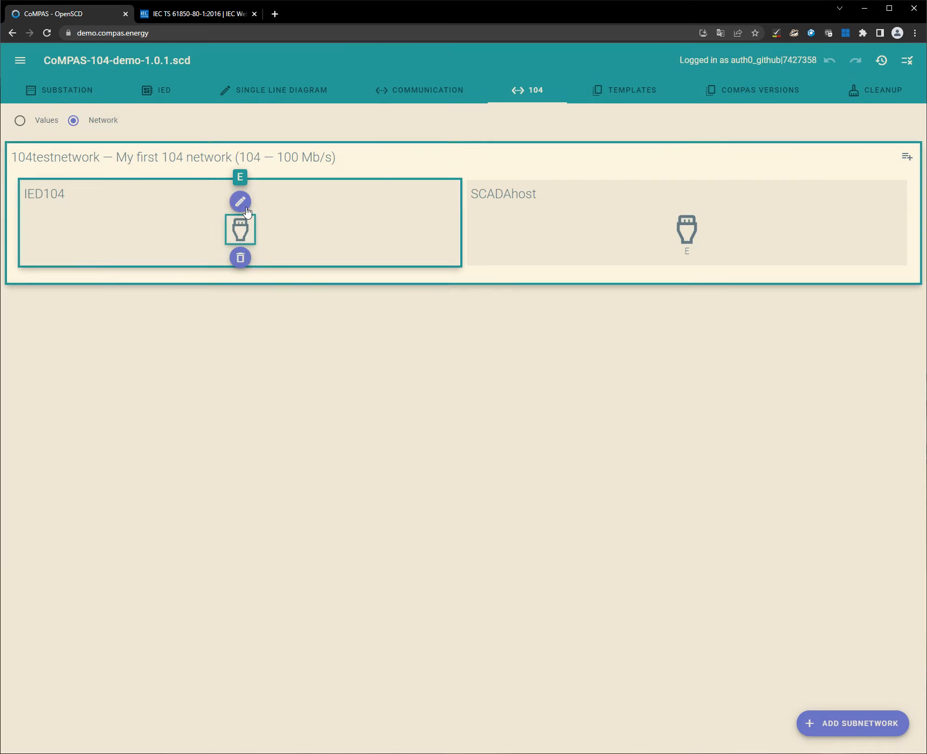
left_click(241, 202)
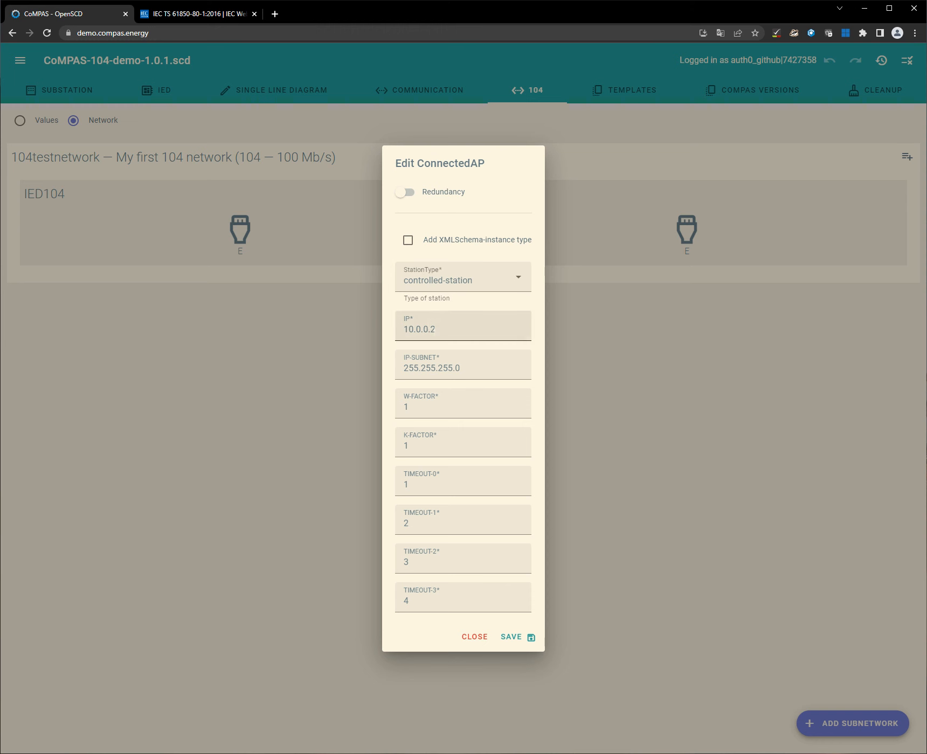
left_click(472, 638)
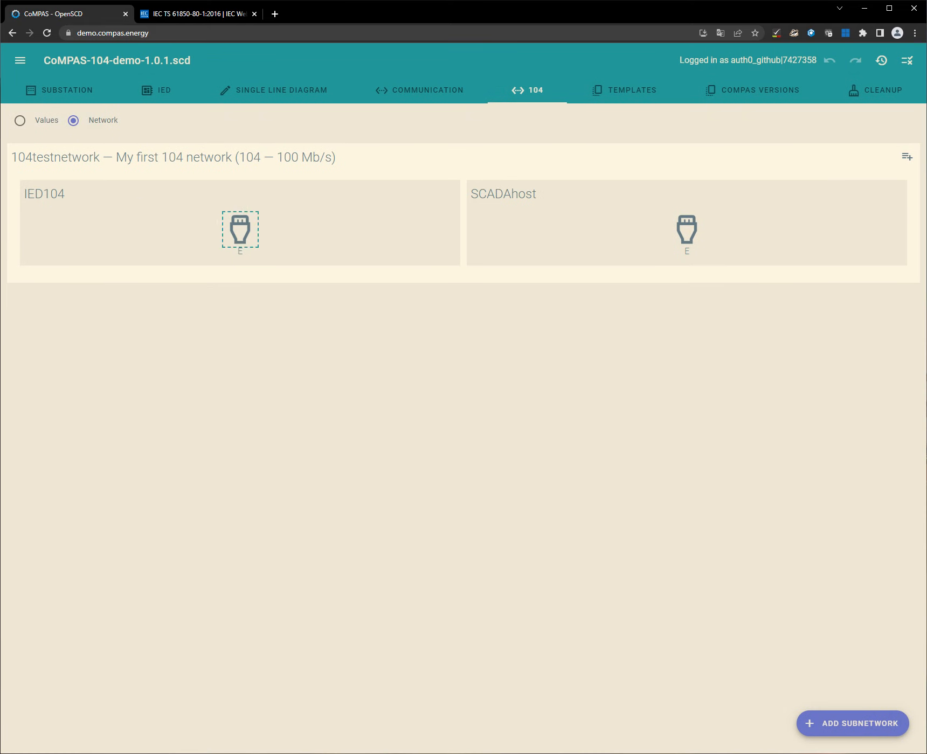
Step: Add a 104 address for the SCADAhost data object E / PowS_MeasPointI3ph1 / TCTR 1 / ARtg, leaving inverted and check addresses off
left_click(19, 120)
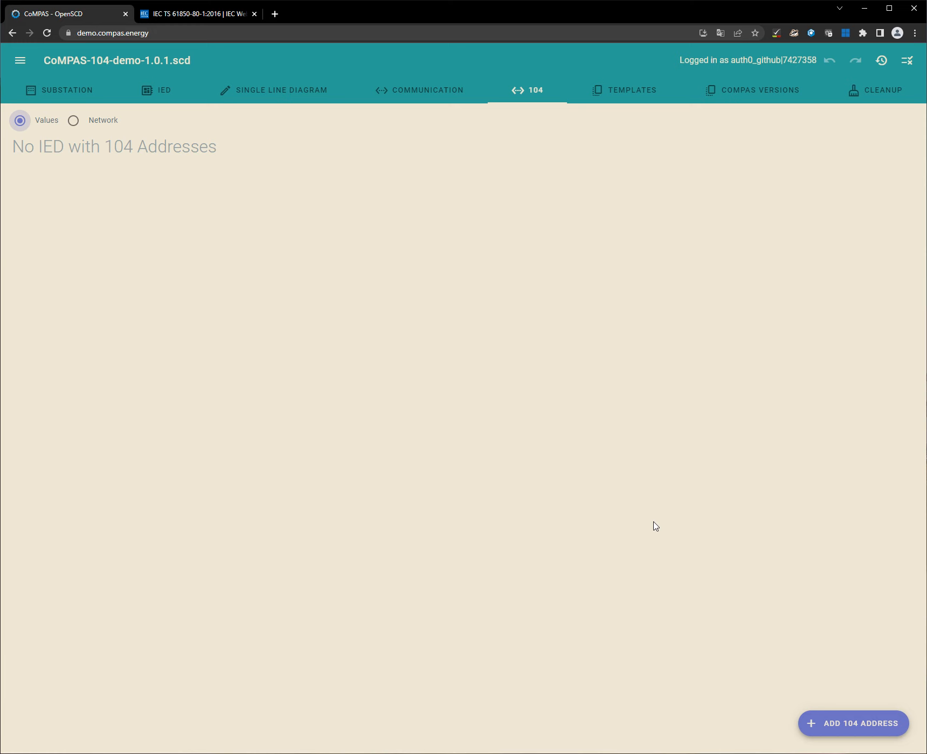
left_click(832, 730)
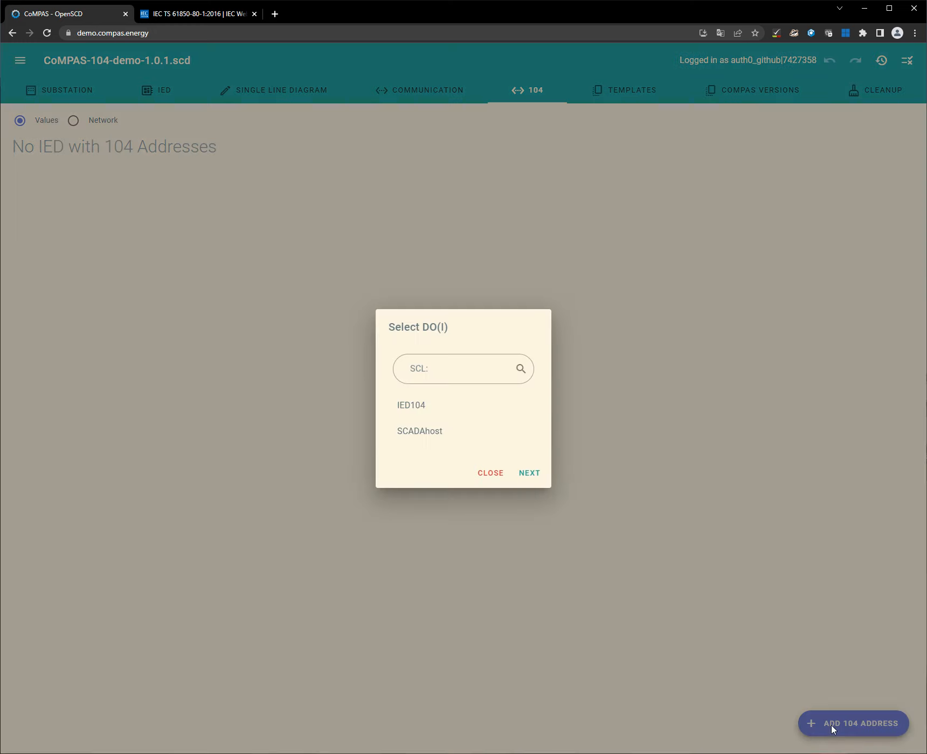
left_click(457, 434)
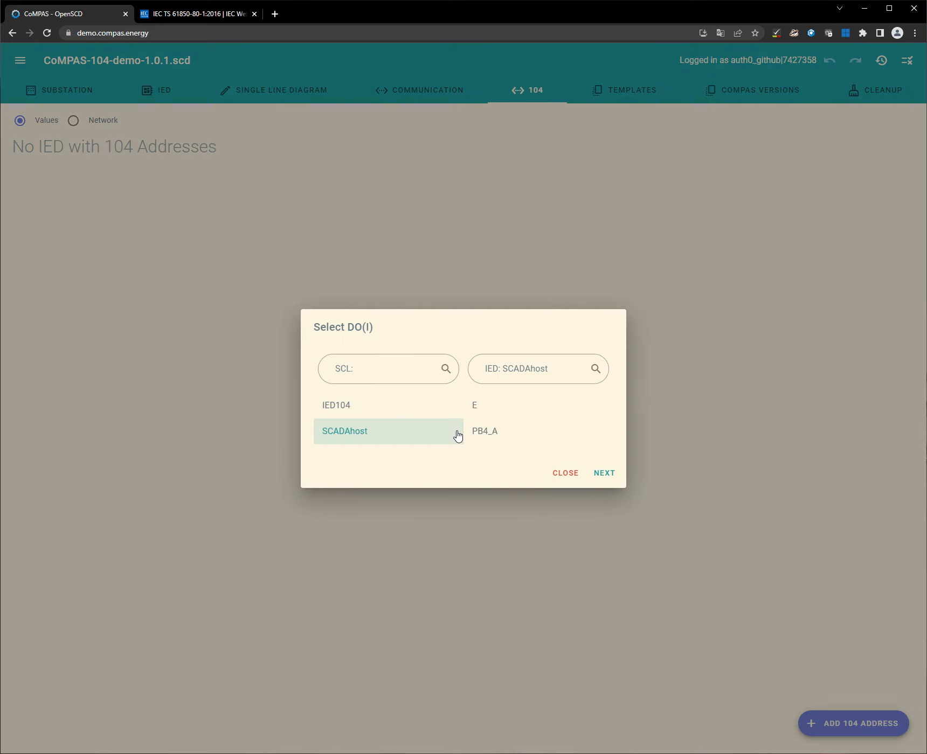
left_click(480, 412)
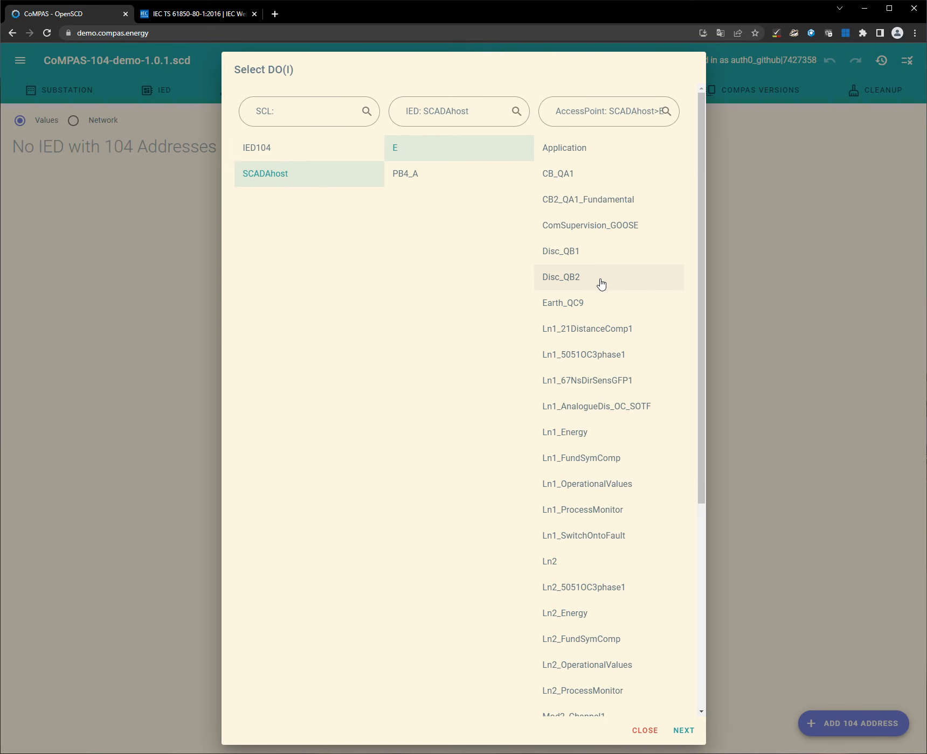
scroll(605, 338, "down", 1)
scroll(605, 338, "down", 5)
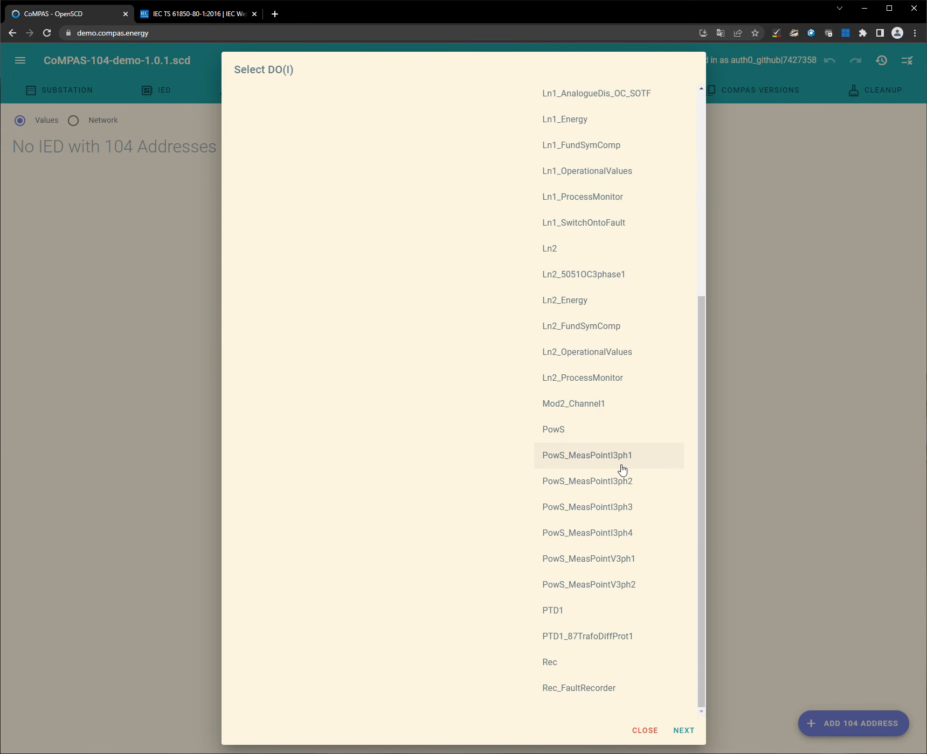
left_click(615, 468)
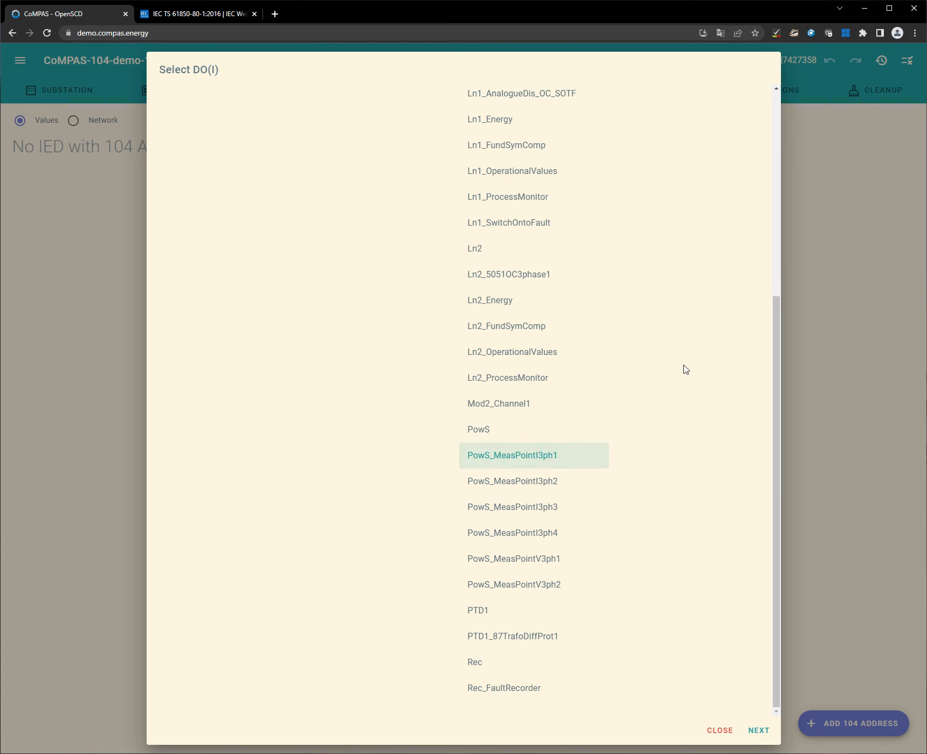
scroll(683, 368, "up", 6)
left_click(667, 158)
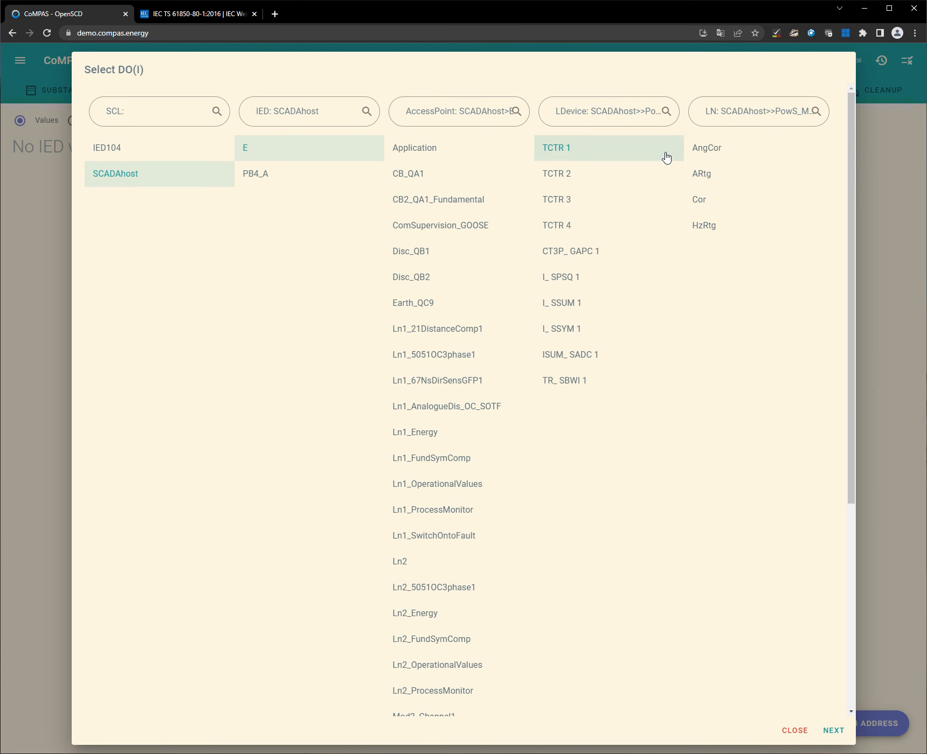
left_click(724, 176)
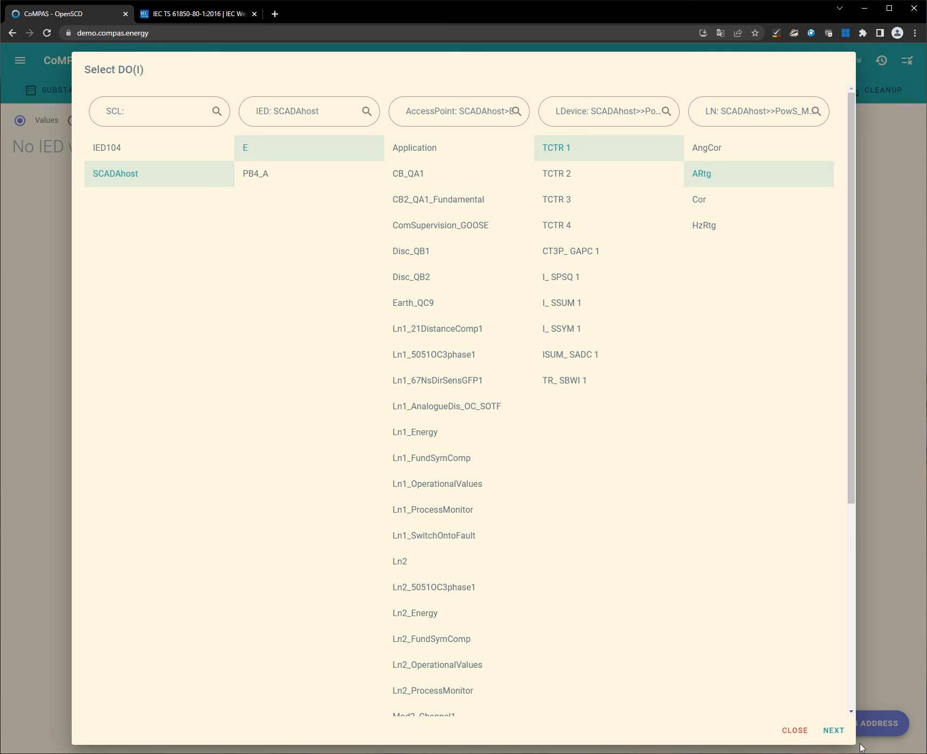
left_click(833, 732)
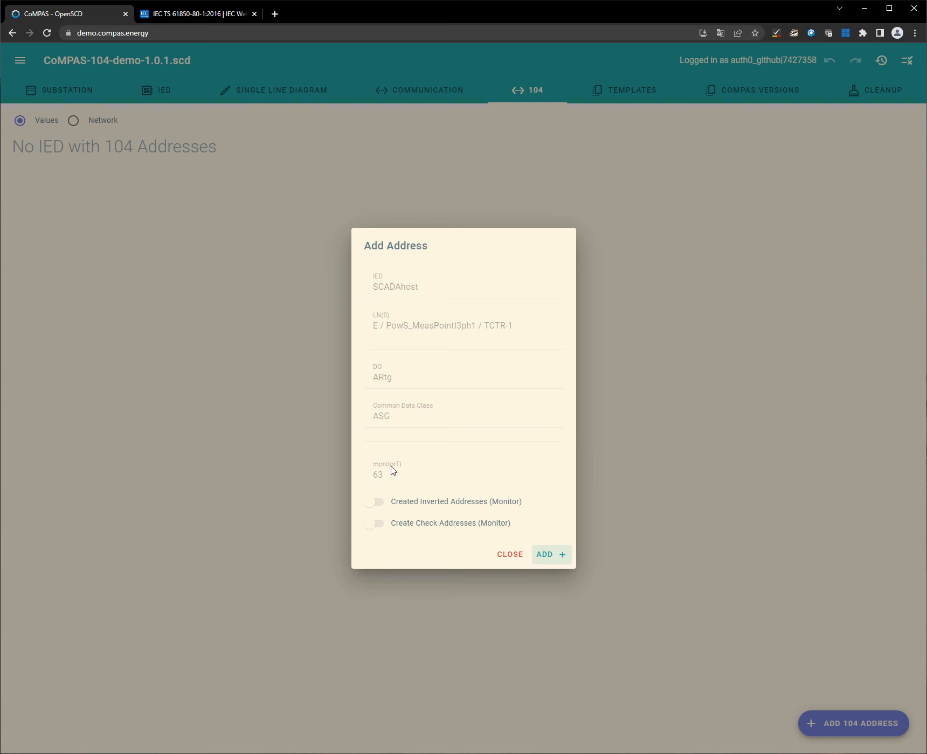
left_click(551, 563)
Step: Set casdu to 1 and ioa to 15 for the SCADAhost ARtg address and save it
left_click(423, 446)
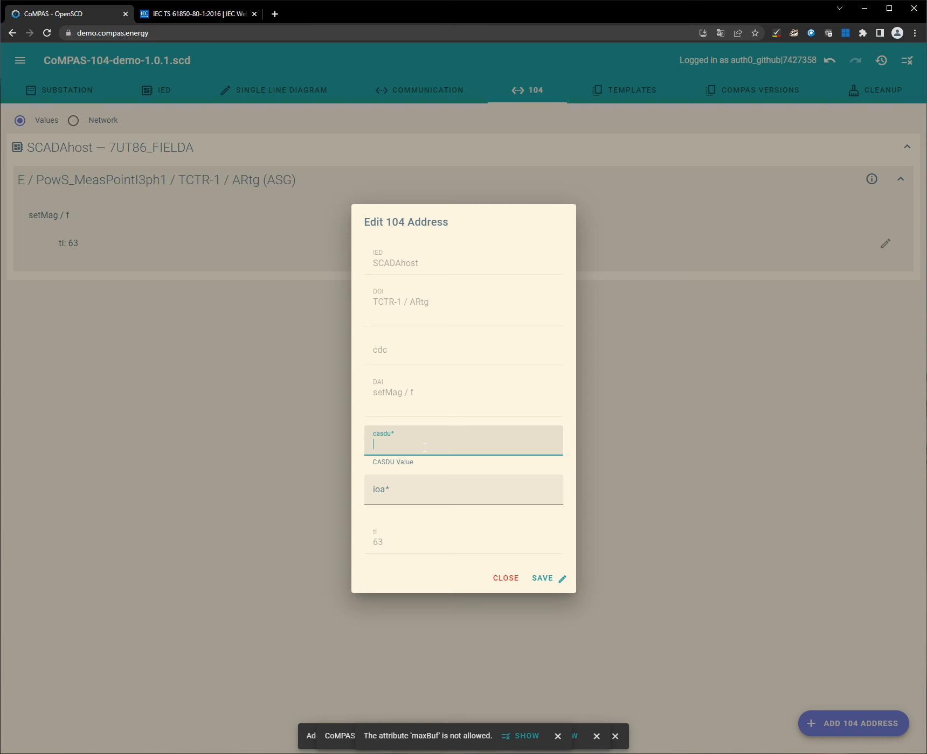
left_click(397, 496)
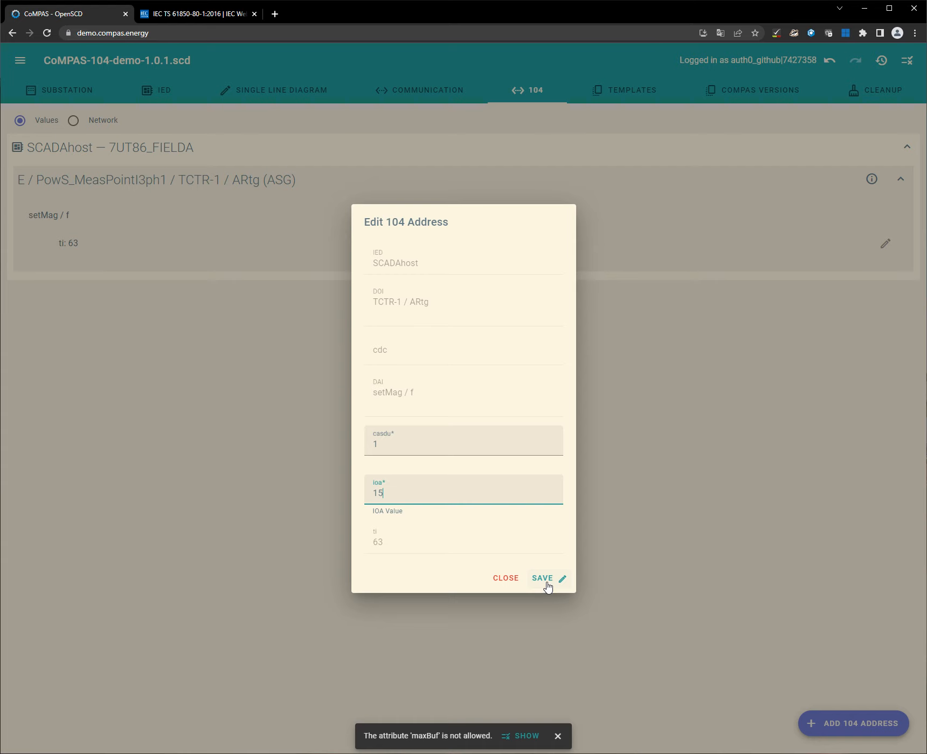
left_click(546, 584)
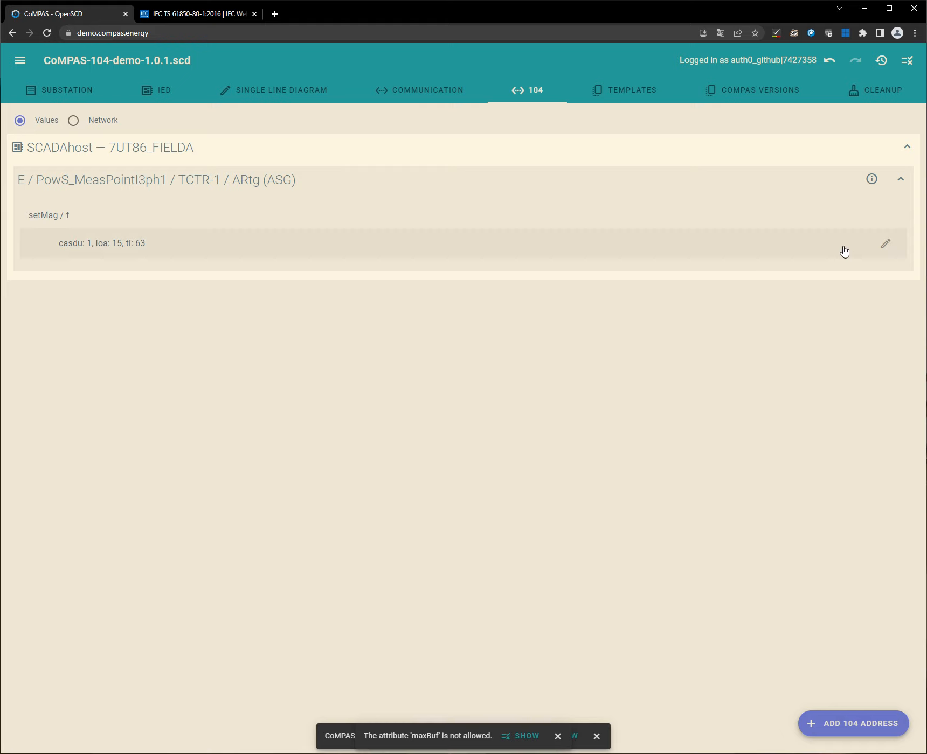
Step: Review the saved 104 address details of the SCADAhost ARtg object without editing them
left_click(887, 246)
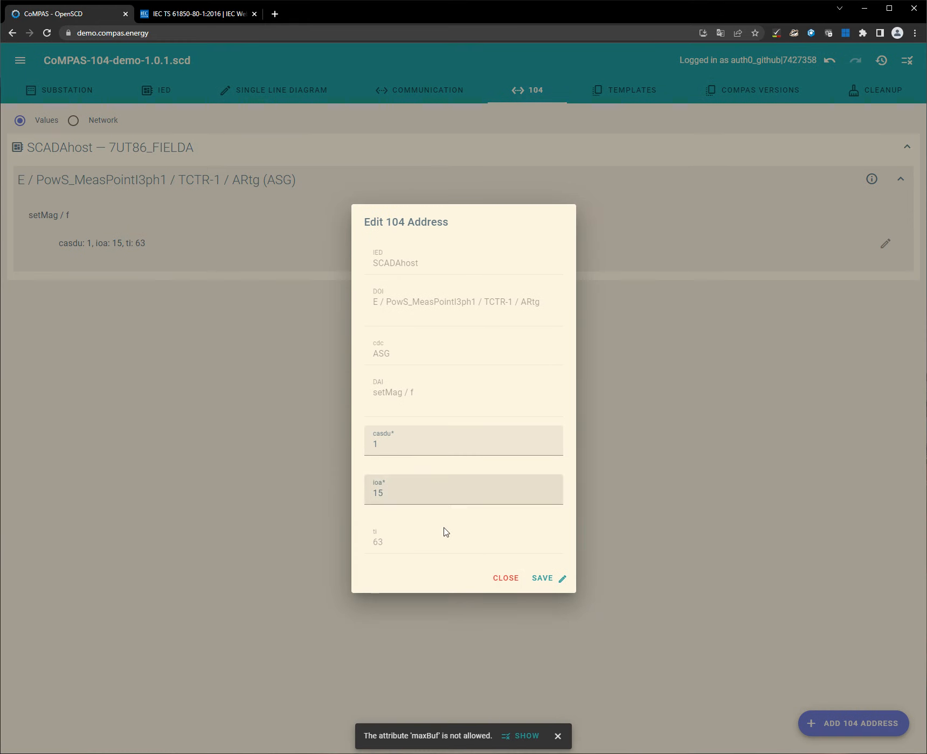
left_click(496, 581)
left_click(314, 390)
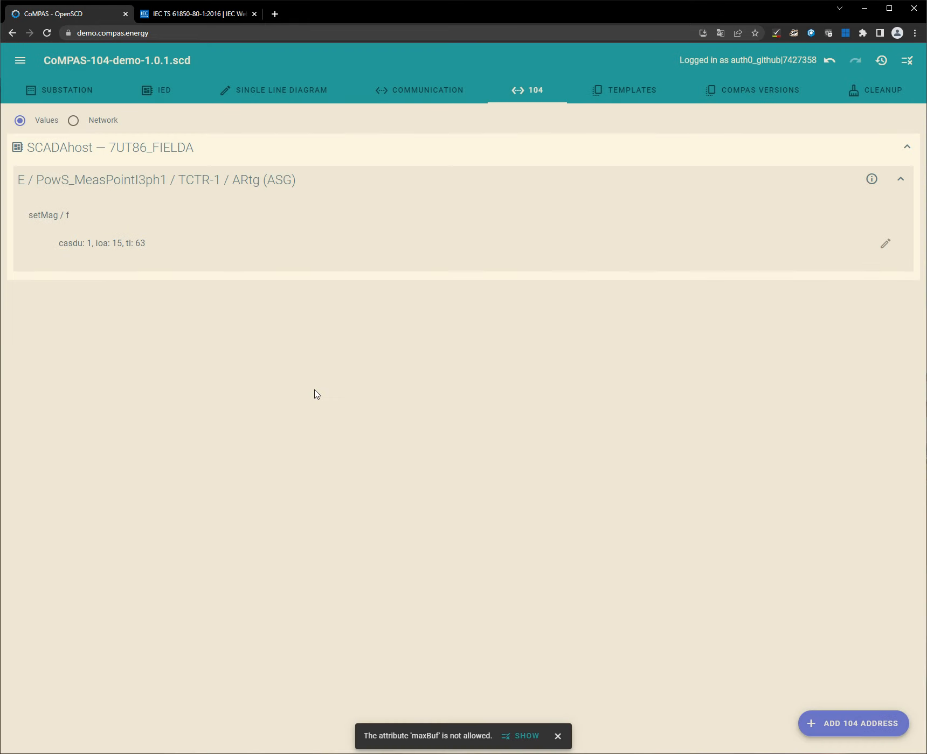
Step: Add a 104 address for IED104's E / PowS_MeasPointV3ph1 / TVTR 4 / HzRtg, leaving its casdu and ioa empty
left_click(880, 721)
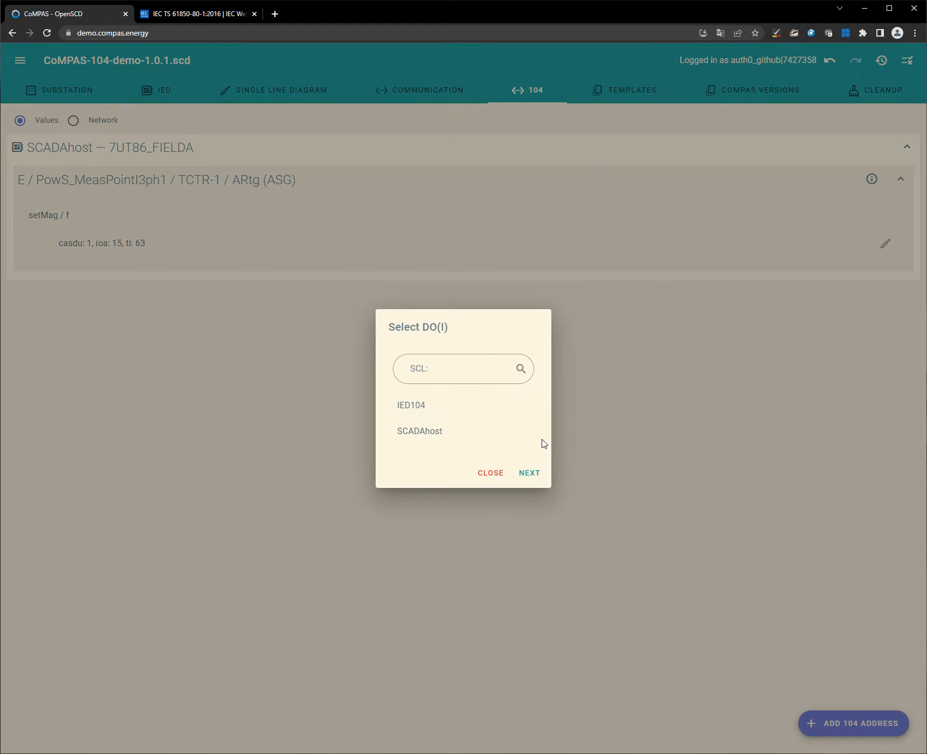
left_click(441, 411)
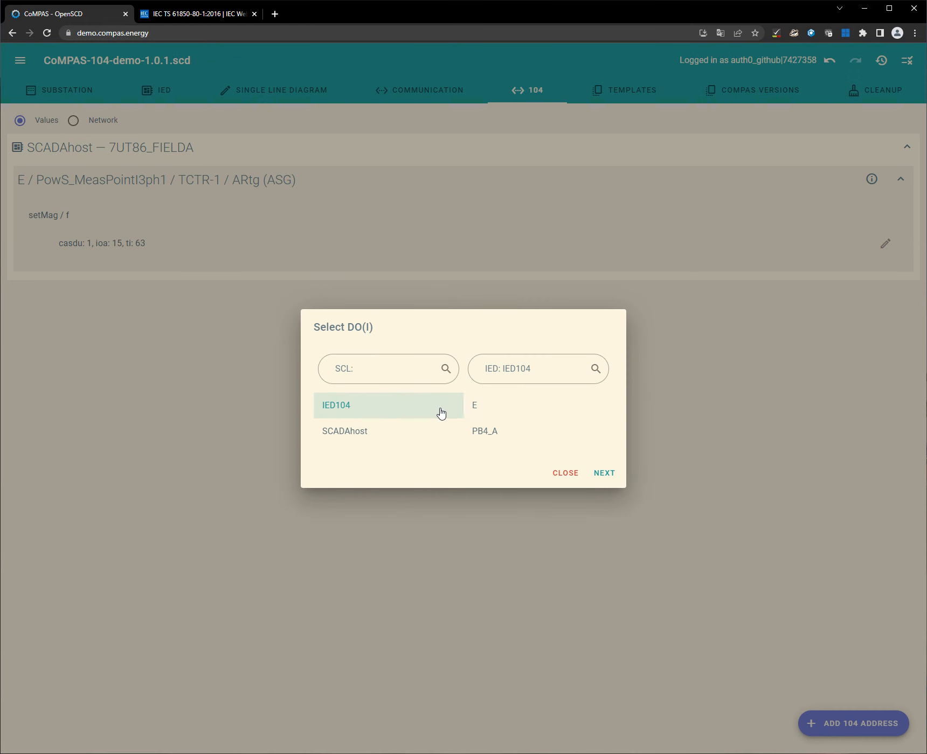
left_click(513, 407)
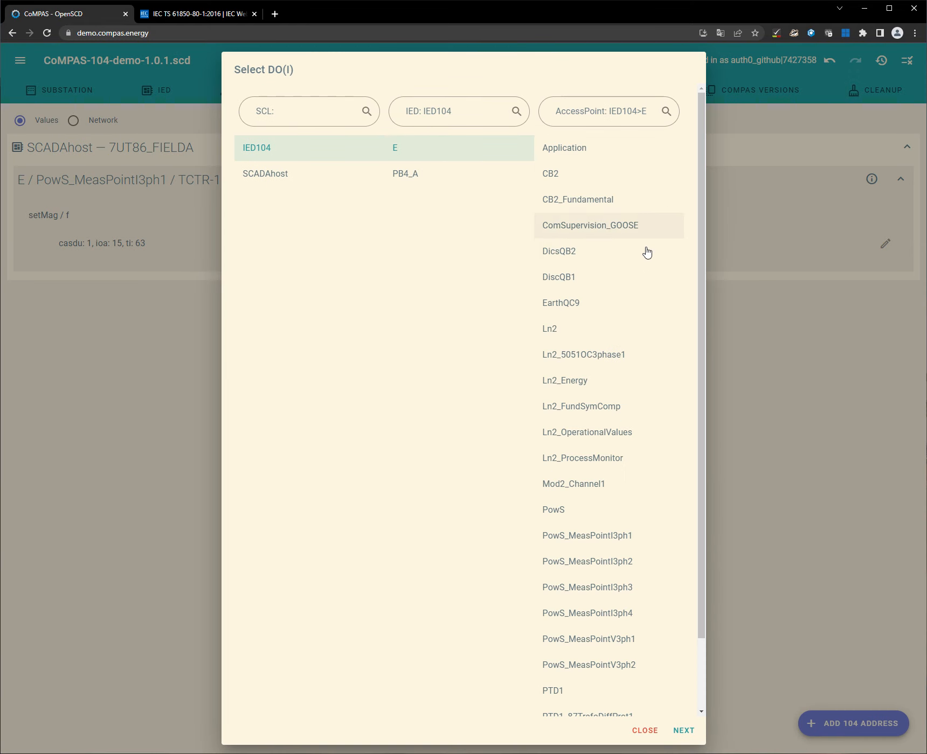
scroll(580, 410, "down", 1)
scroll(581, 410, "down", 1)
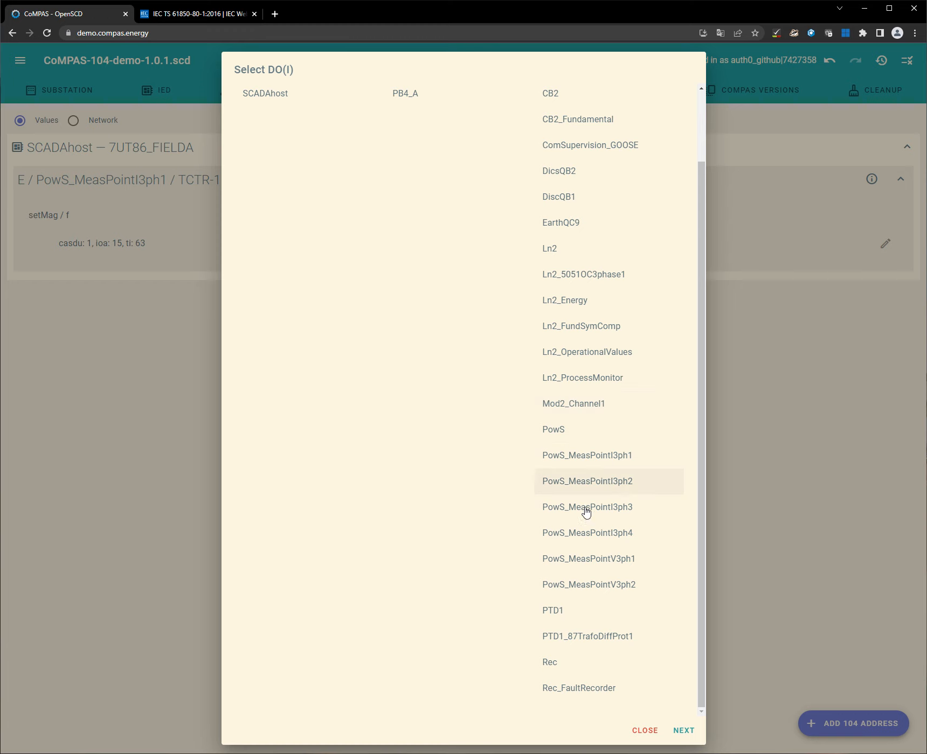
left_click(618, 566)
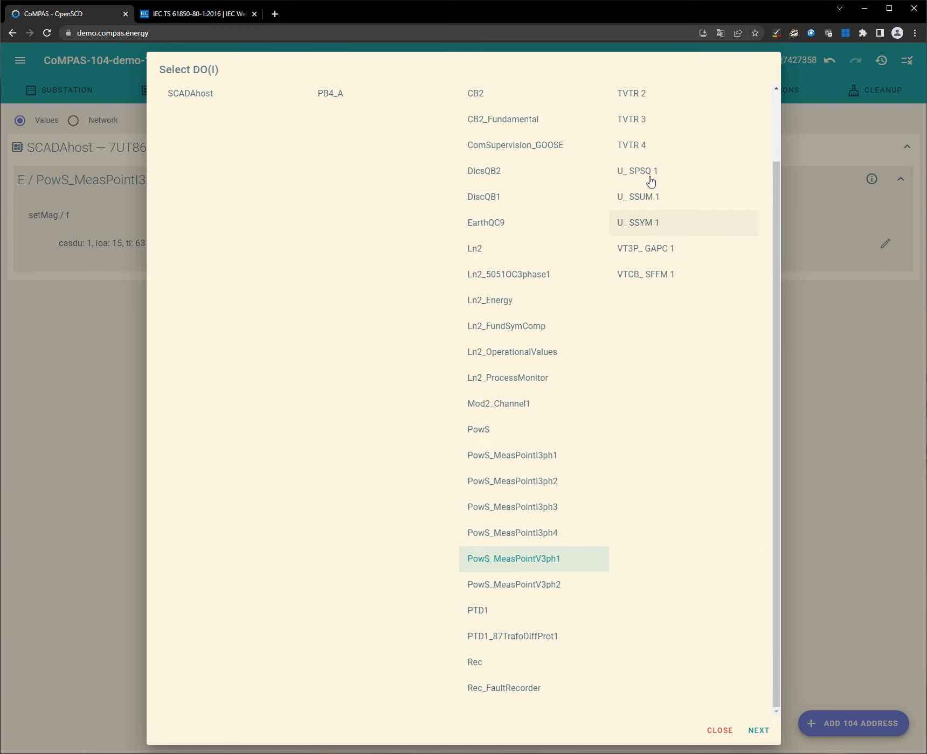
left_click(666, 147)
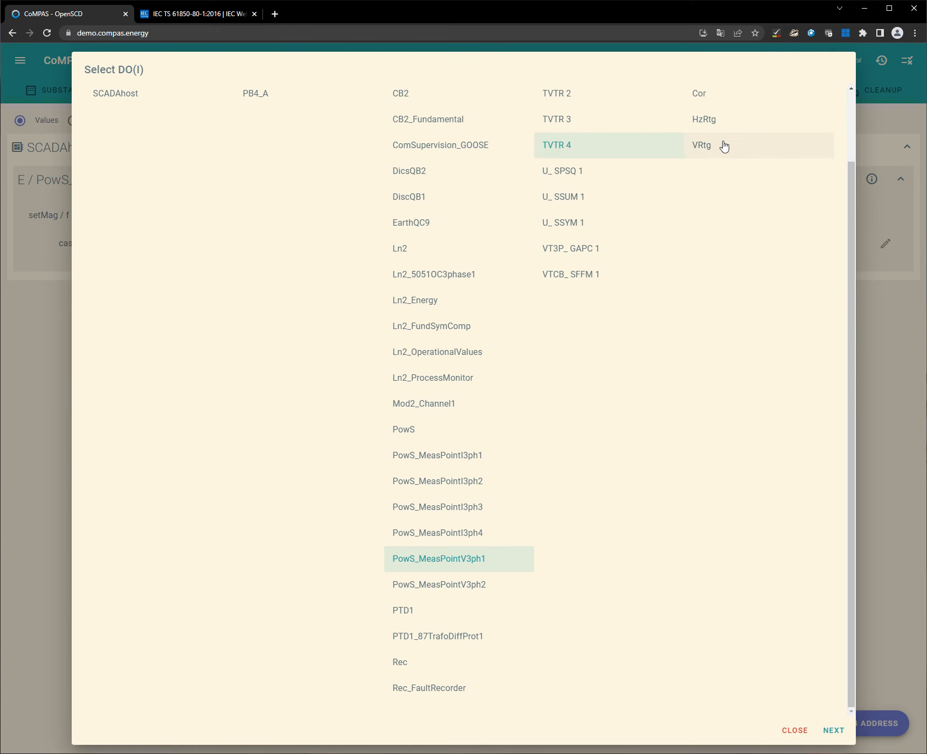
left_click(729, 127)
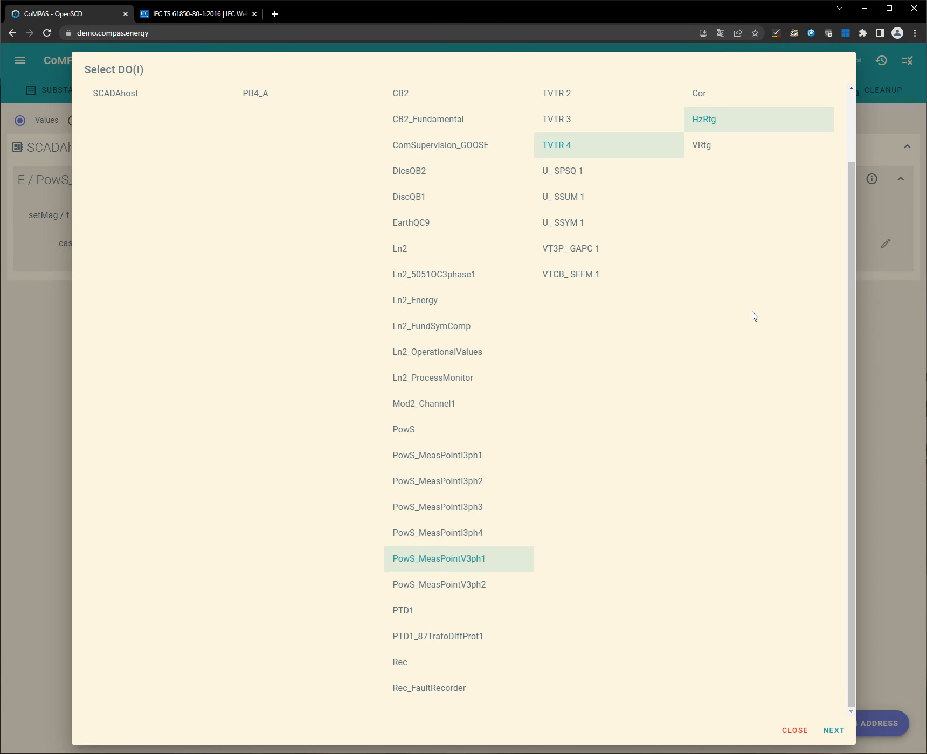
left_click(835, 730)
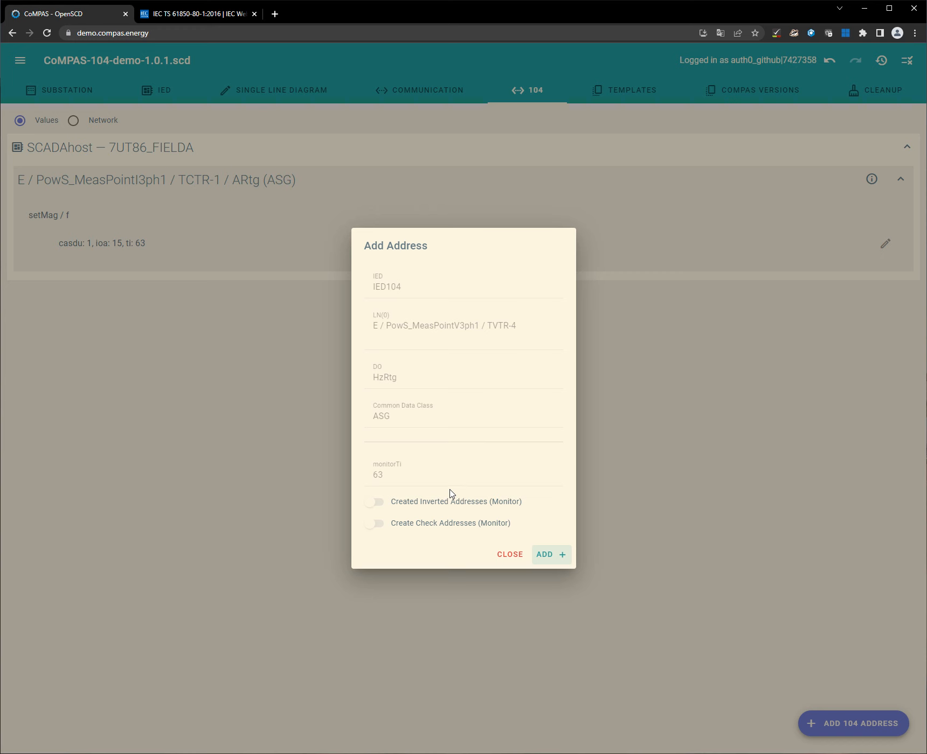
left_click(554, 562)
left_click(498, 578)
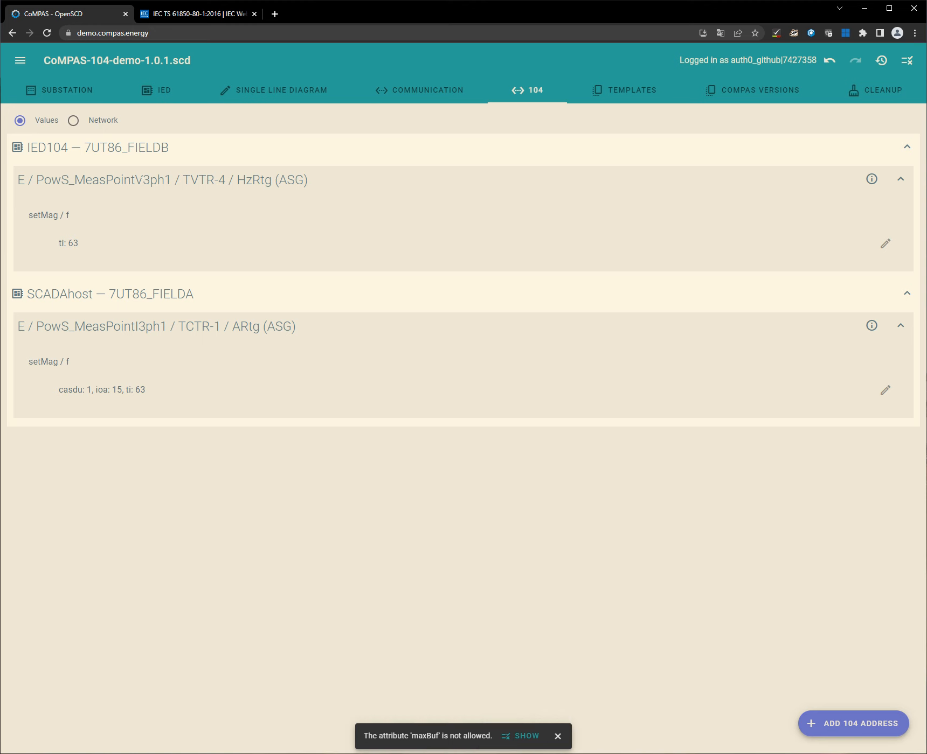
Step: Check the 104 network view and return to the list of address values
left_click(74, 121)
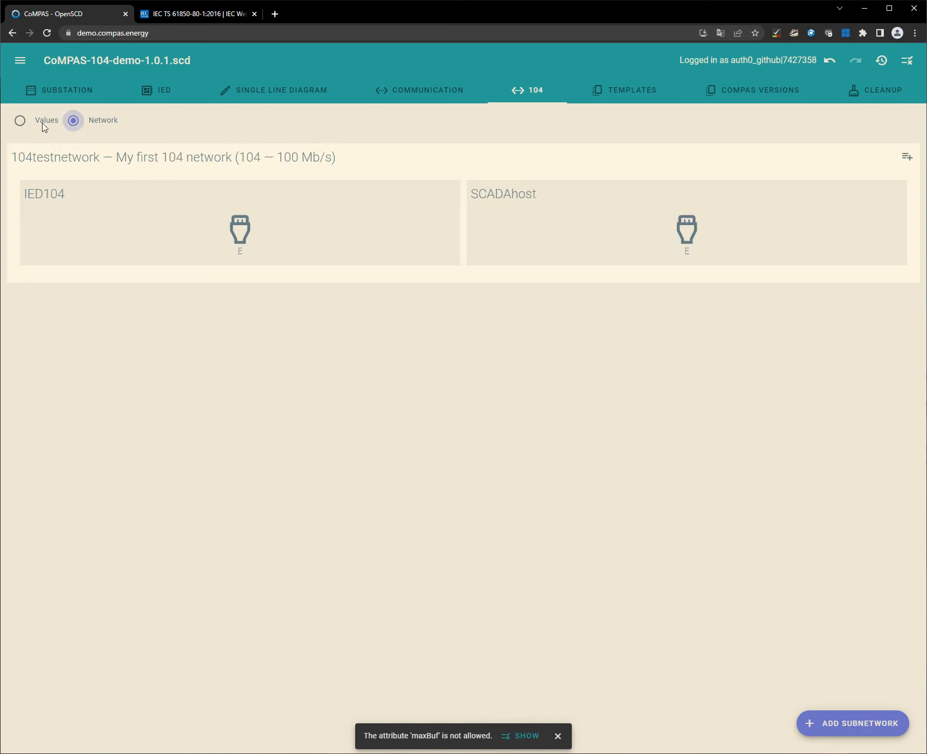
left_click(19, 121)
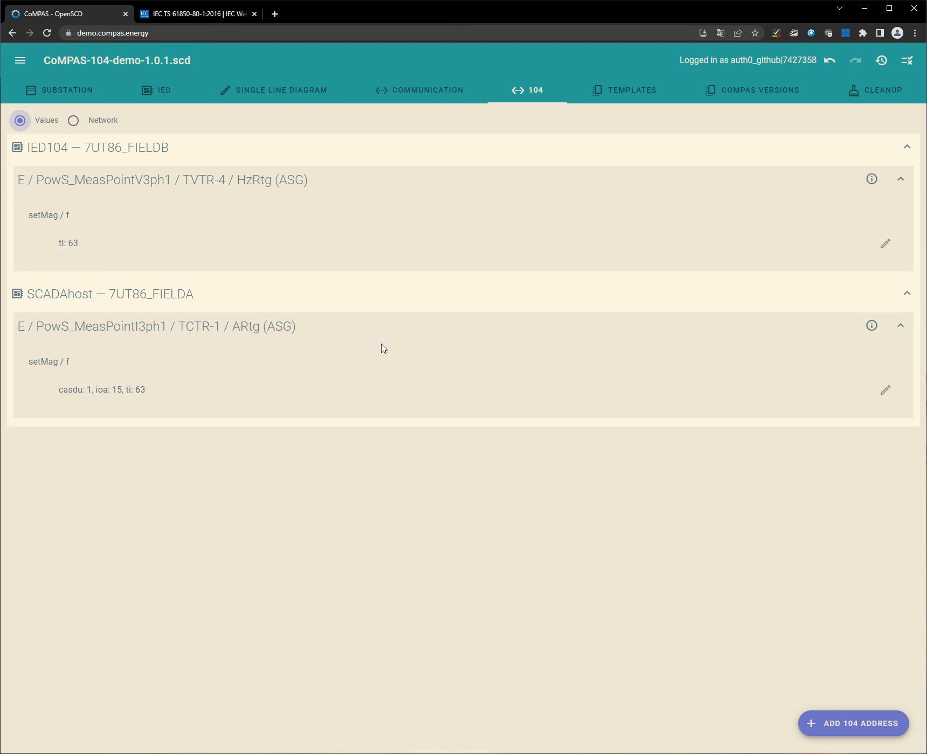